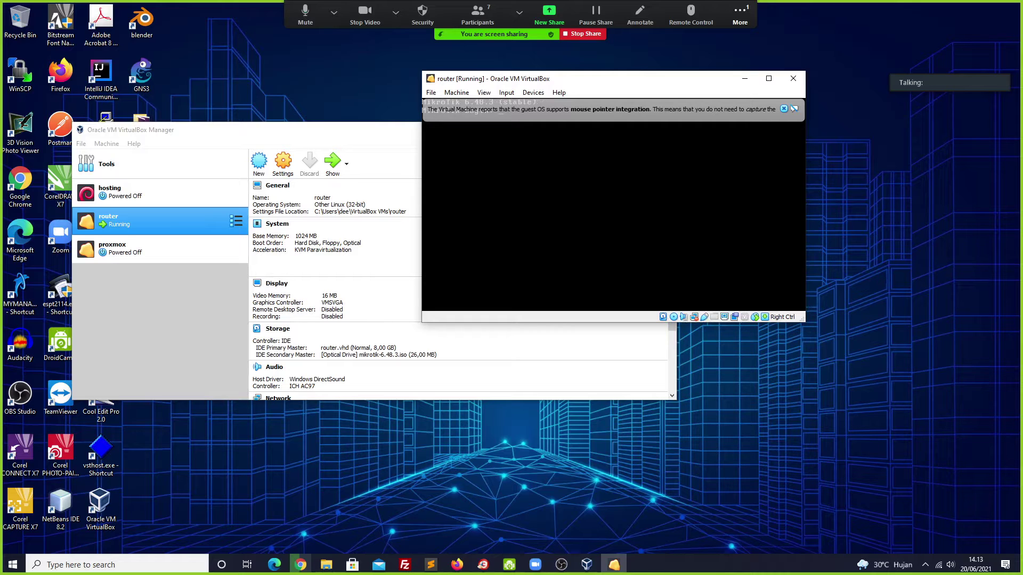
# Dismiss the router VM's mouse integration notice and launch winbox64.exe from the mengajar\SISTER\app folder on drive D.
pyautogui.click(740, 16)
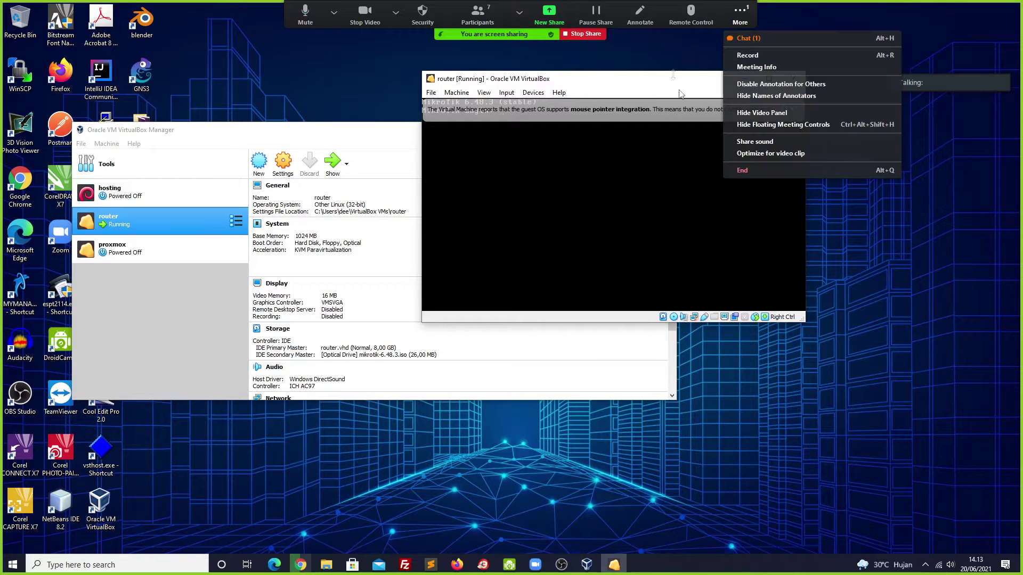
pyautogui.click(783, 109)
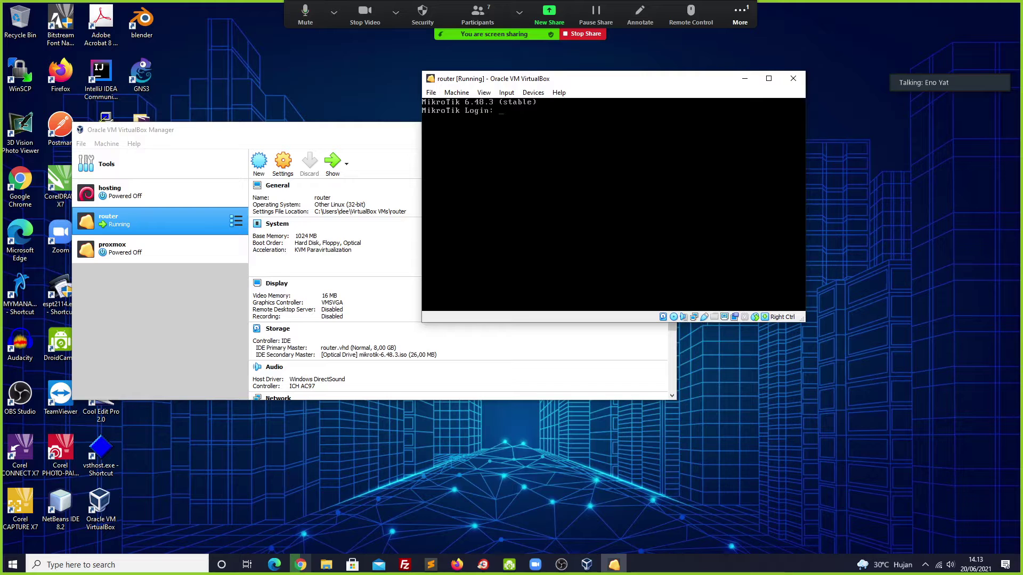
pyautogui.click(326, 566)
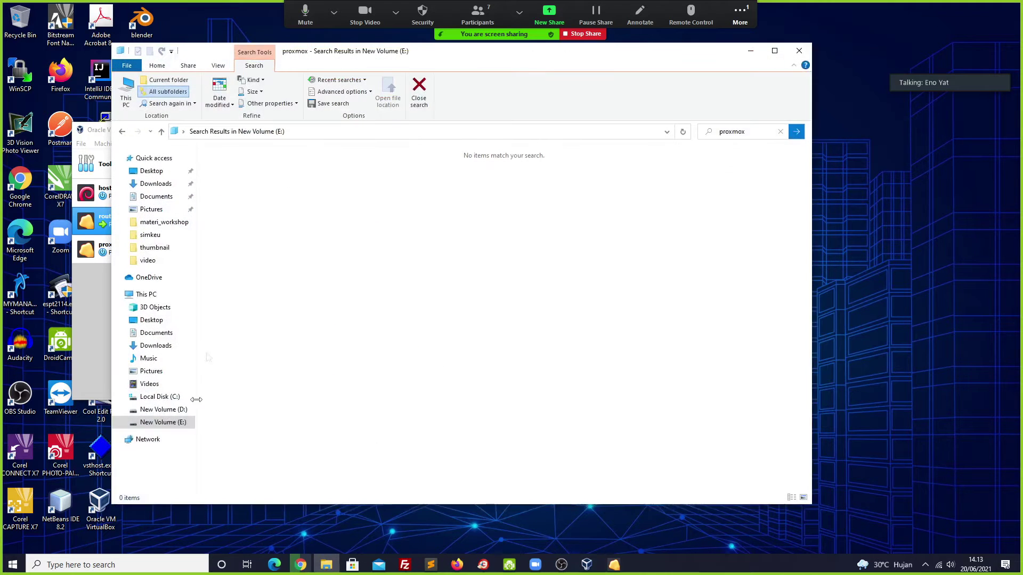
pyautogui.click(176, 409)
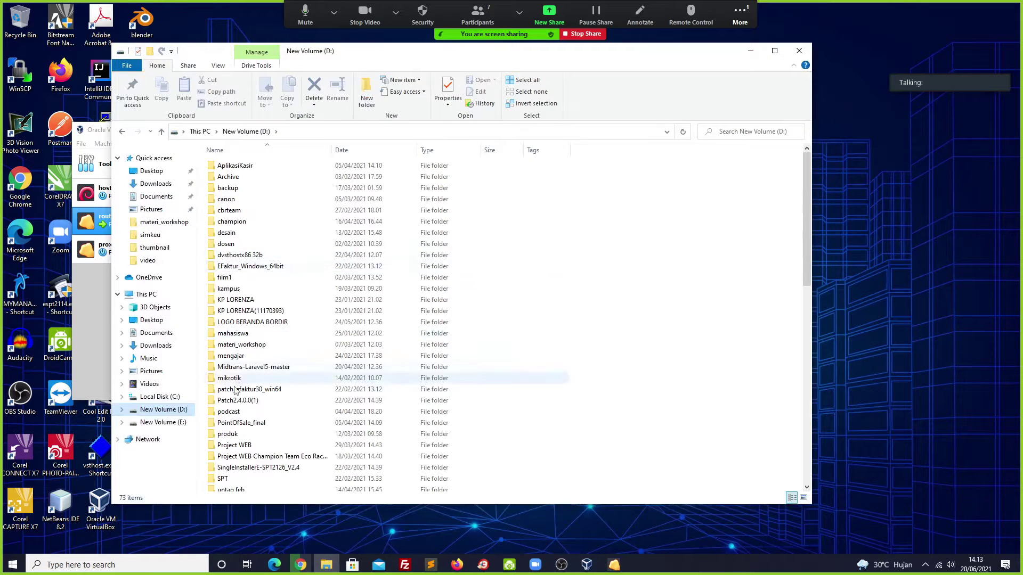
pyautogui.doubleClick(239, 356)
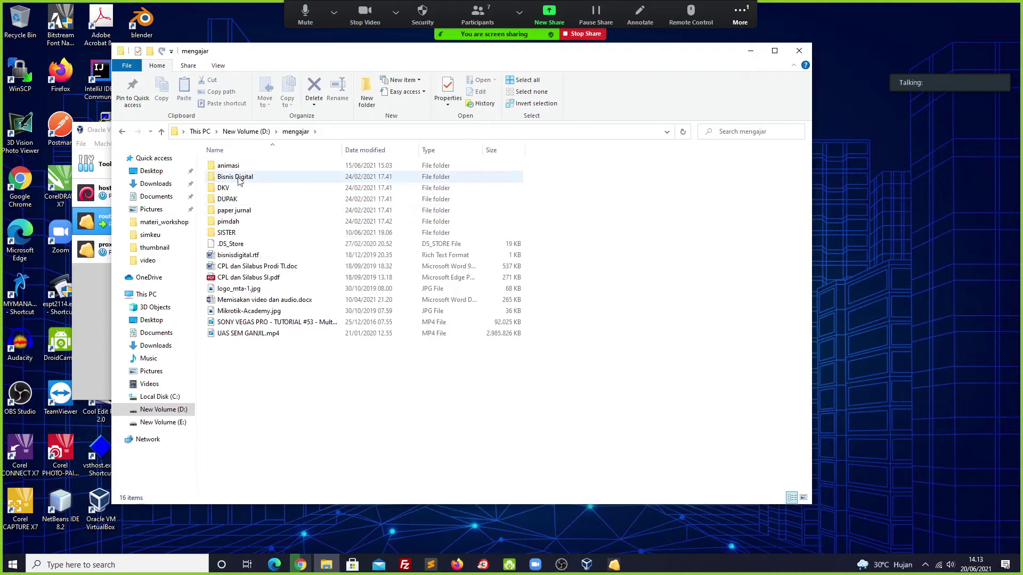
pyautogui.doubleClick(237, 232)
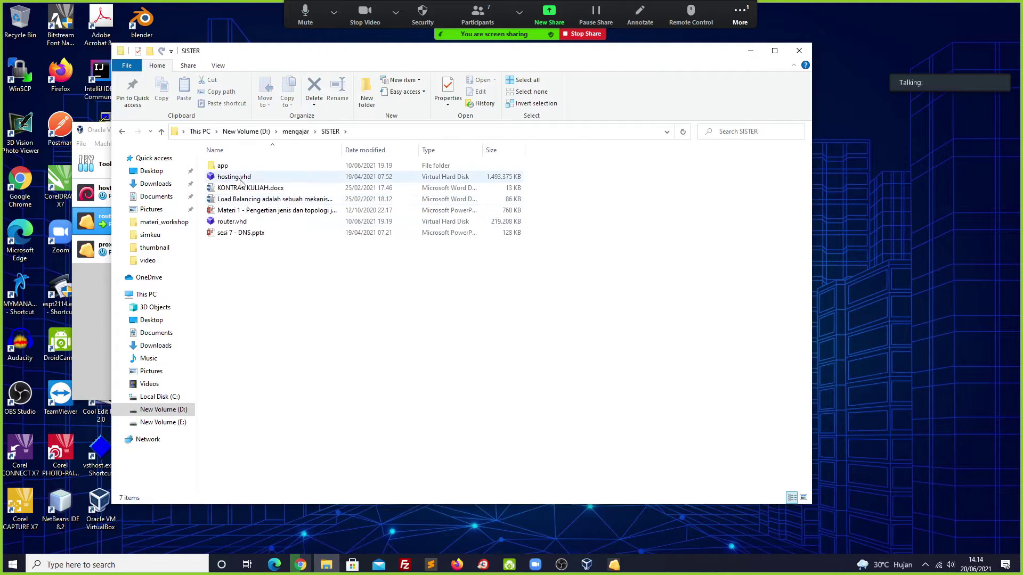
pyautogui.doubleClick(229, 166)
pyautogui.doubleClick(242, 267)
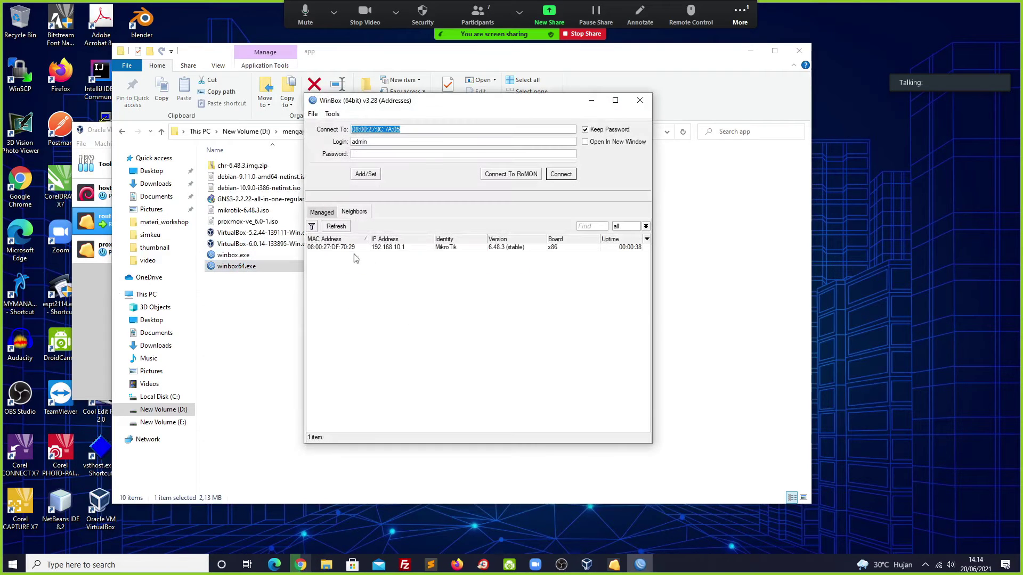
# Connect to the discovered MikroTik neighbor as admin, dismiss the software key notice, and maximize the session window.
pyautogui.click(356, 255)
pyautogui.click(571, 179)
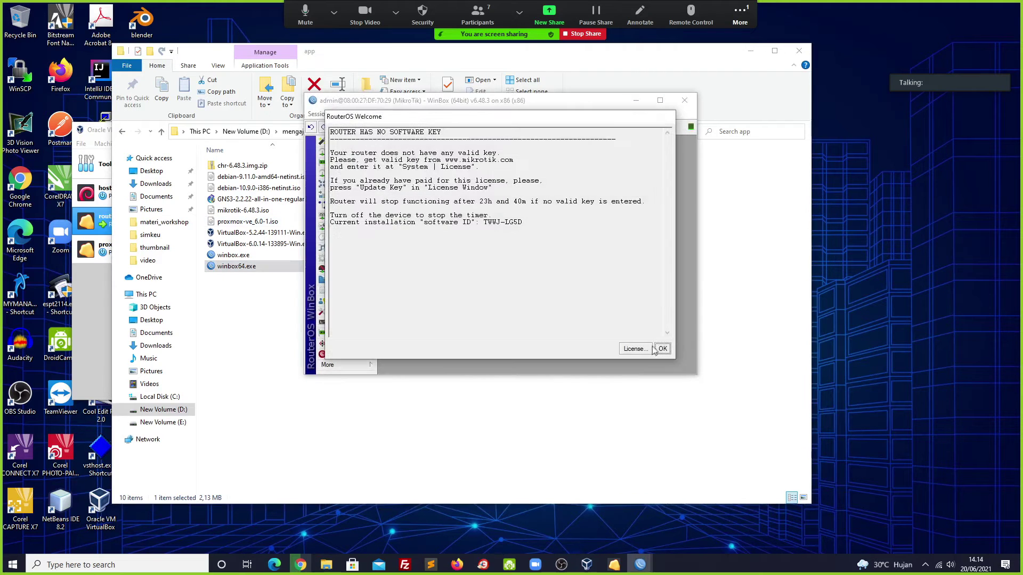
pyautogui.click(656, 349)
pyautogui.click(660, 100)
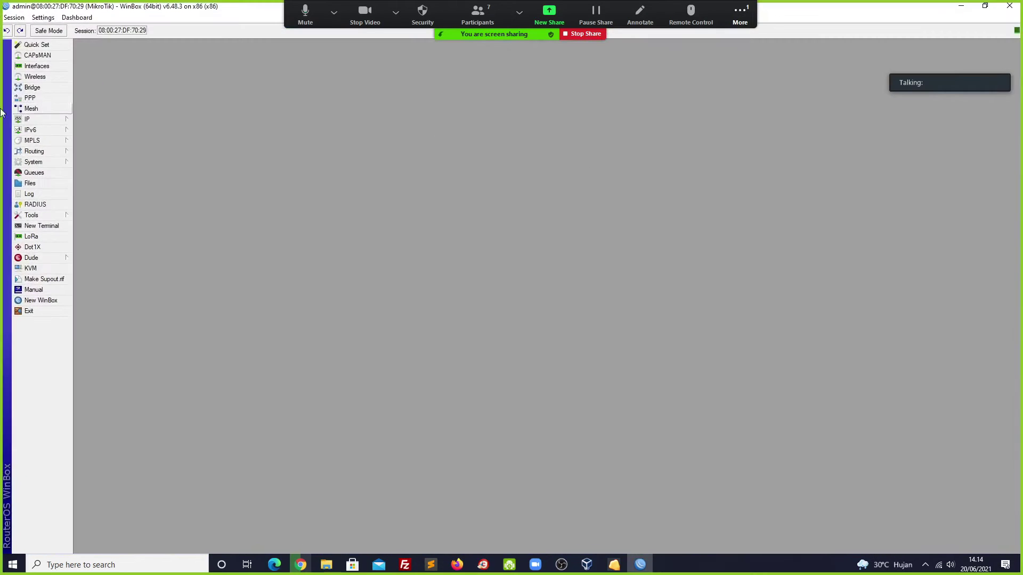
# Open the router's IP address list and widen it so the full addresses can be read.
pyautogui.click(56, 122)
pyautogui.click(92, 141)
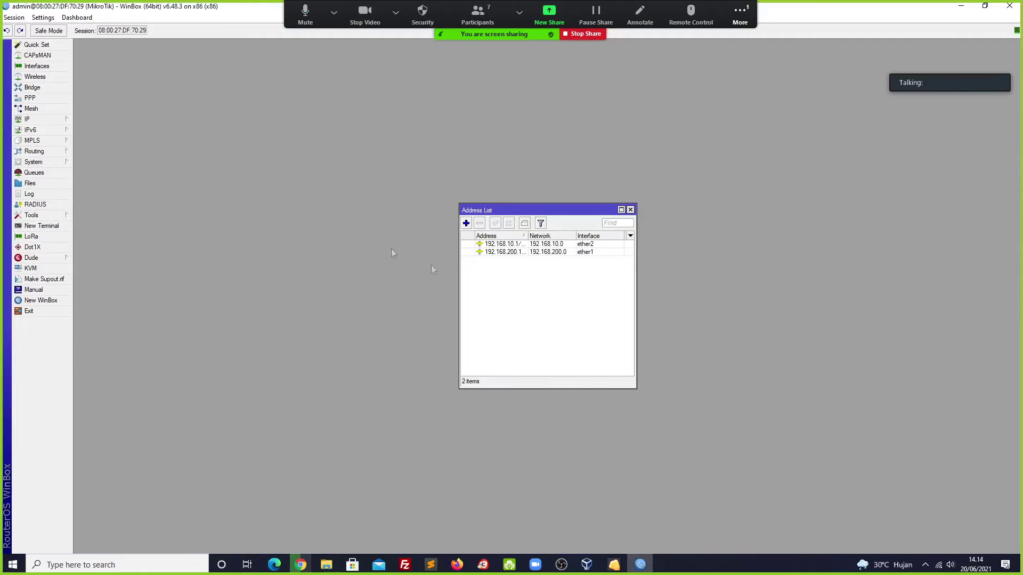
pyautogui.moveTo(525, 210); pyautogui.dragTo(261, 140)
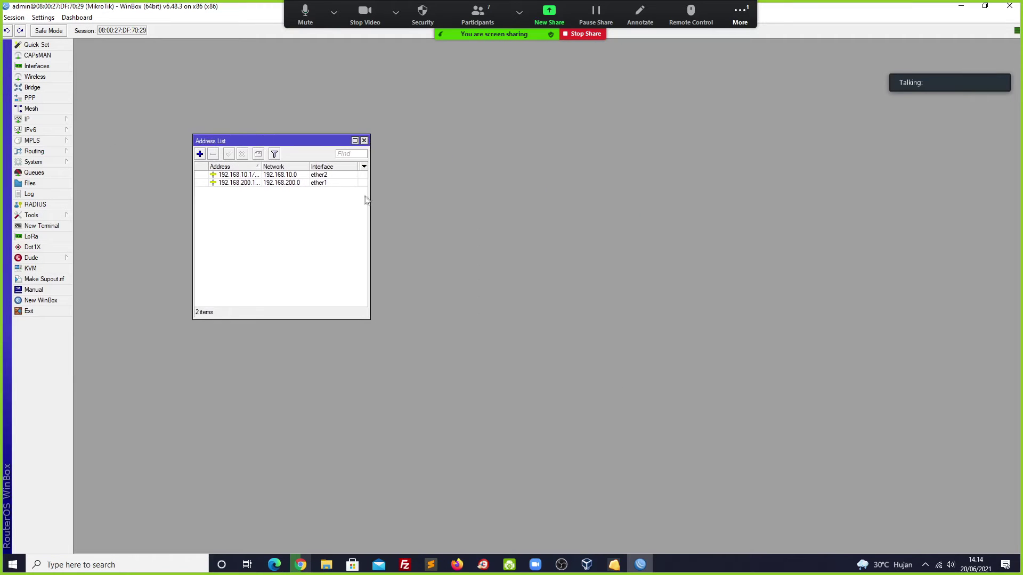
pyautogui.moveTo(373, 196); pyautogui.dragTo(592, 213)
pyautogui.moveTo(286, 141); pyautogui.dragTo(376, 156)
pyautogui.moveTo(282, 127); pyautogui.dragTo(256, 107)
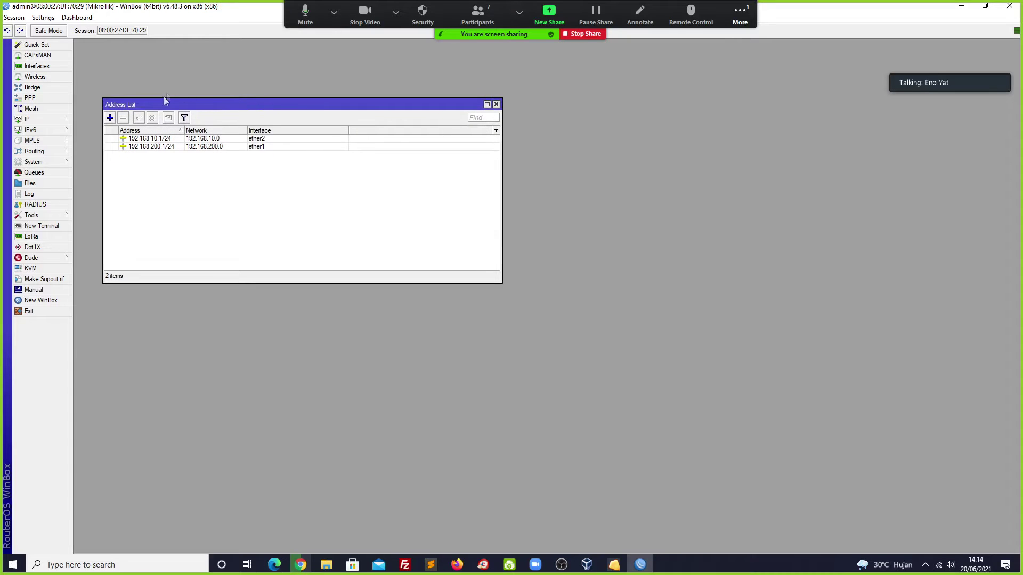
pyautogui.moveTo(157, 103); pyautogui.dragTo(154, 95)
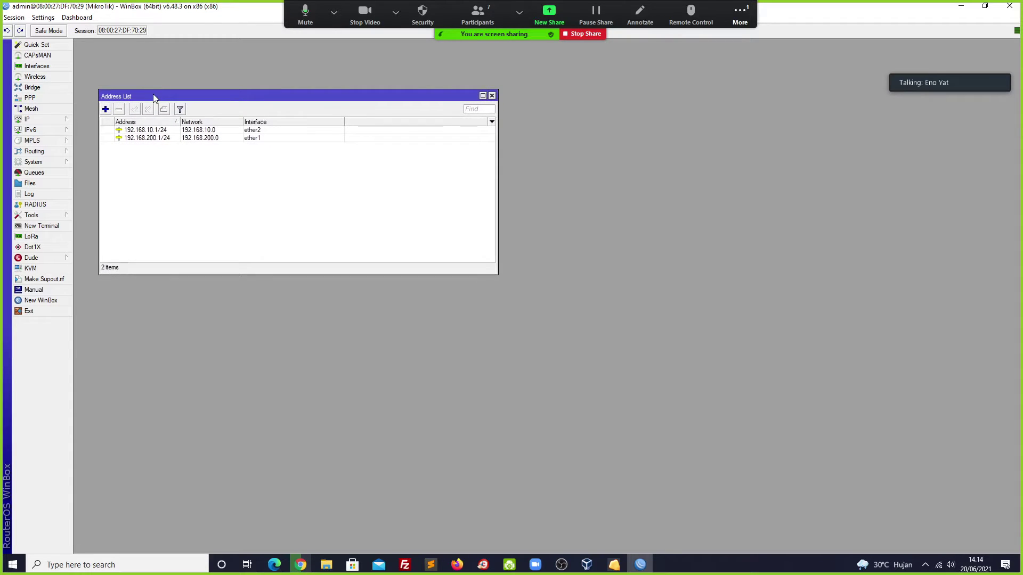
# Open the interface list and arrange it below the address list so both sets of entries can be viewed.
pyautogui.click(56, 66)
pyautogui.moveTo(263, 202); pyautogui.dragTo(229, 176)
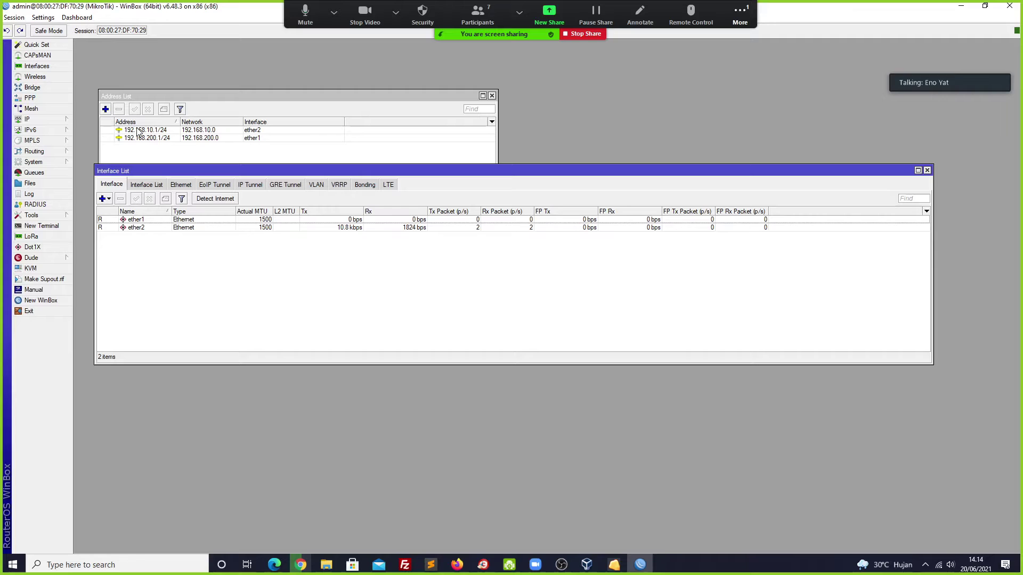
pyautogui.click(166, 131)
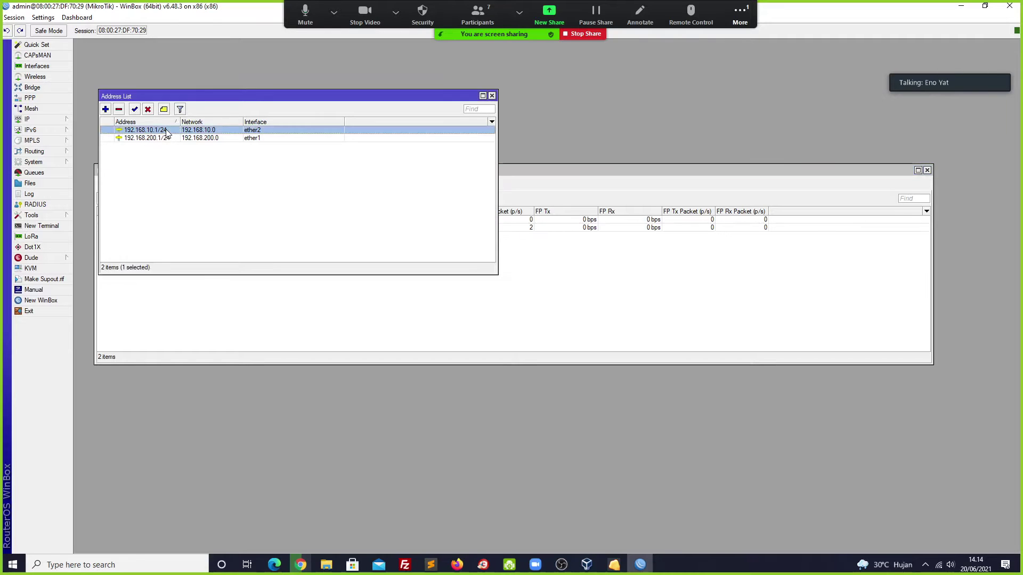
pyautogui.moveTo(165, 100); pyautogui.dragTo(195, 76)
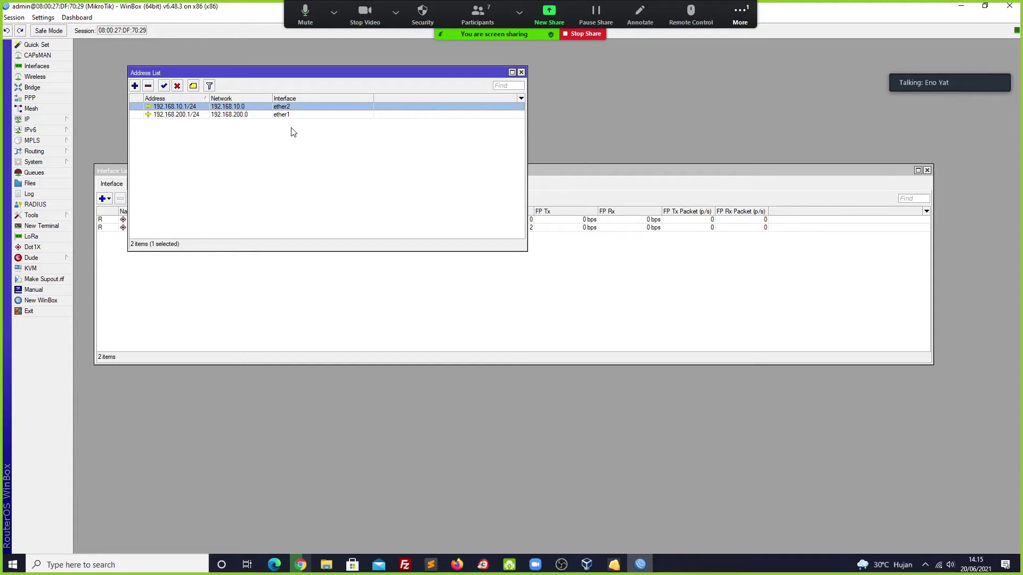
pyautogui.moveTo(244, 72); pyautogui.dragTo(235, 66)
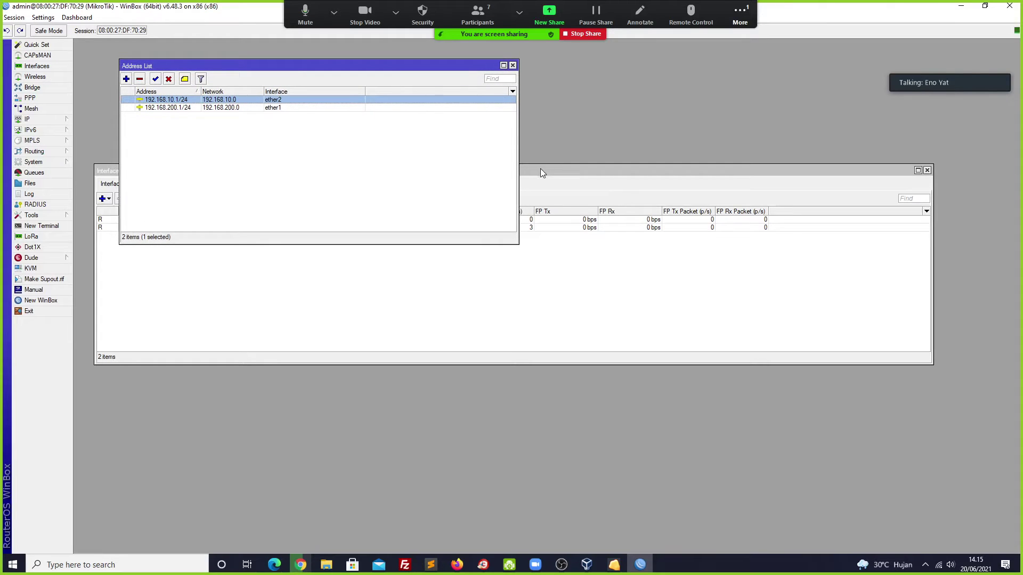
pyautogui.moveTo(540, 168); pyautogui.dragTo(537, 173)
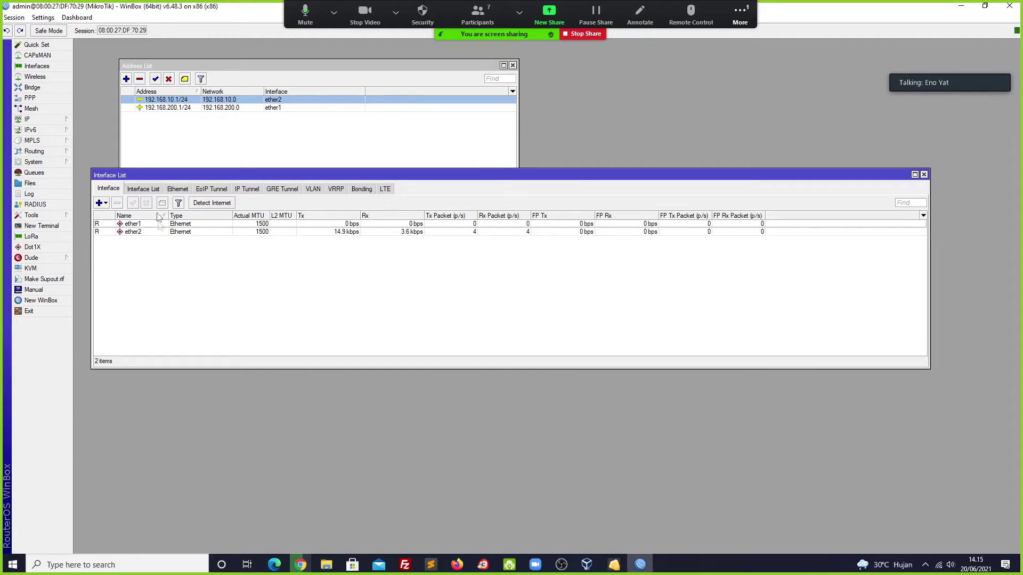
# Add a VLAN interface named vlan1 on ether1 with its own VLAN ID.
pyautogui.click(103, 204)
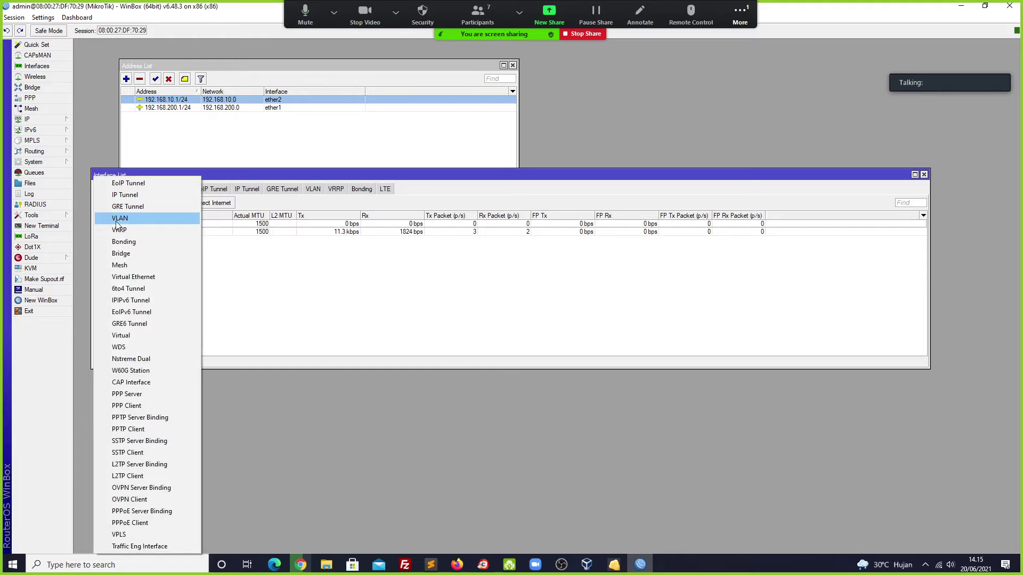
pyautogui.click(116, 221)
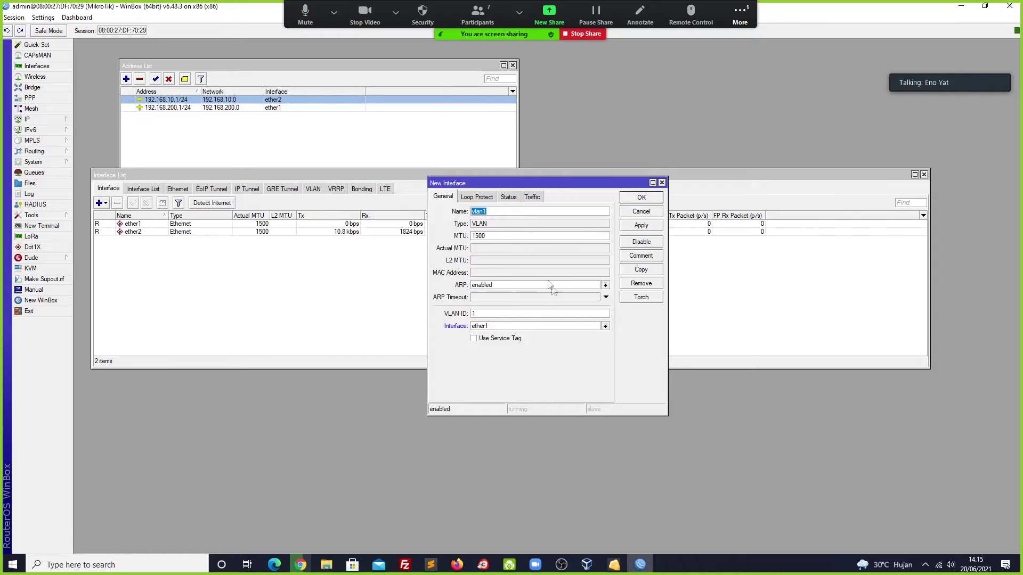
pyautogui.click(504, 314)
pyautogui.moveTo(177, 110)
pyautogui.click(641, 197)
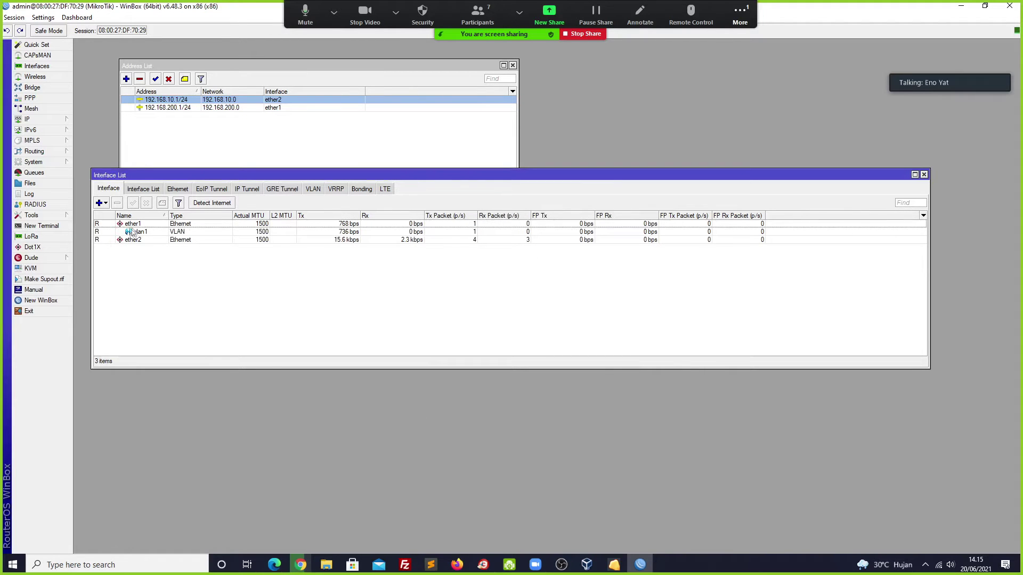
pyautogui.click(155, 232)
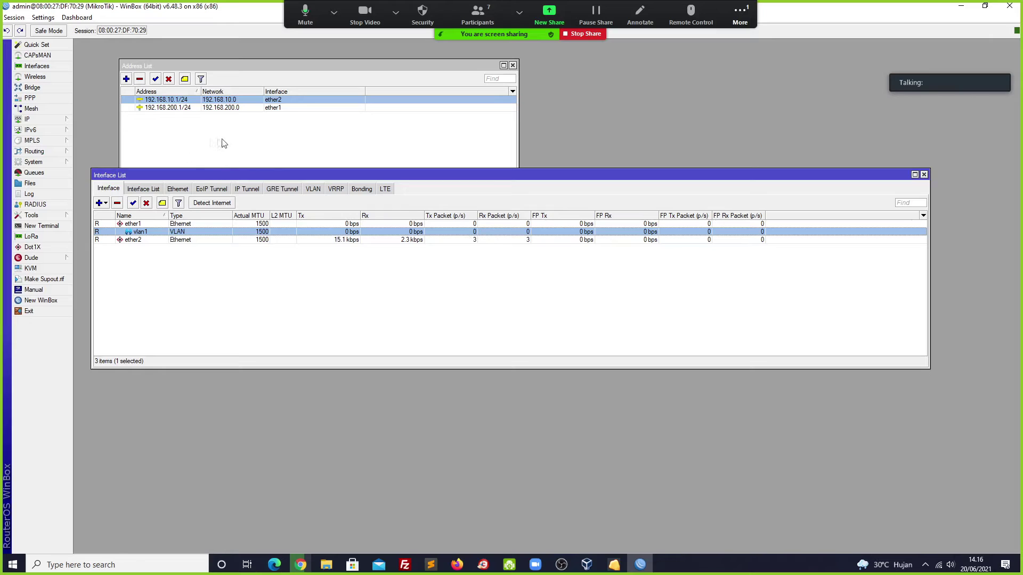
# Add the IP address 192.168.20.1/24 to interface vlan1.
pyautogui.moveTo(191, 66); pyautogui.dragTo(203, 56)
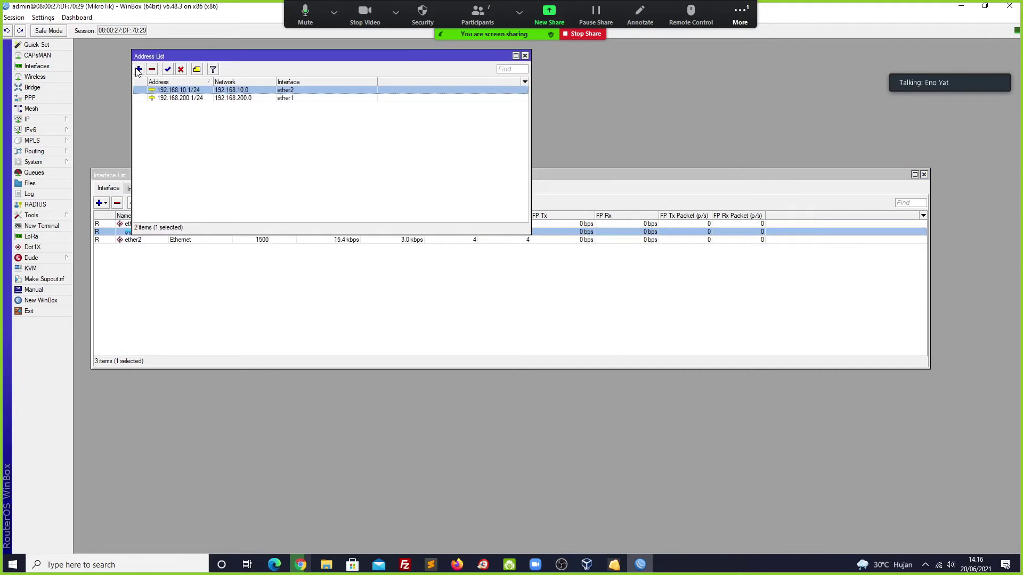
pyautogui.click(138, 69)
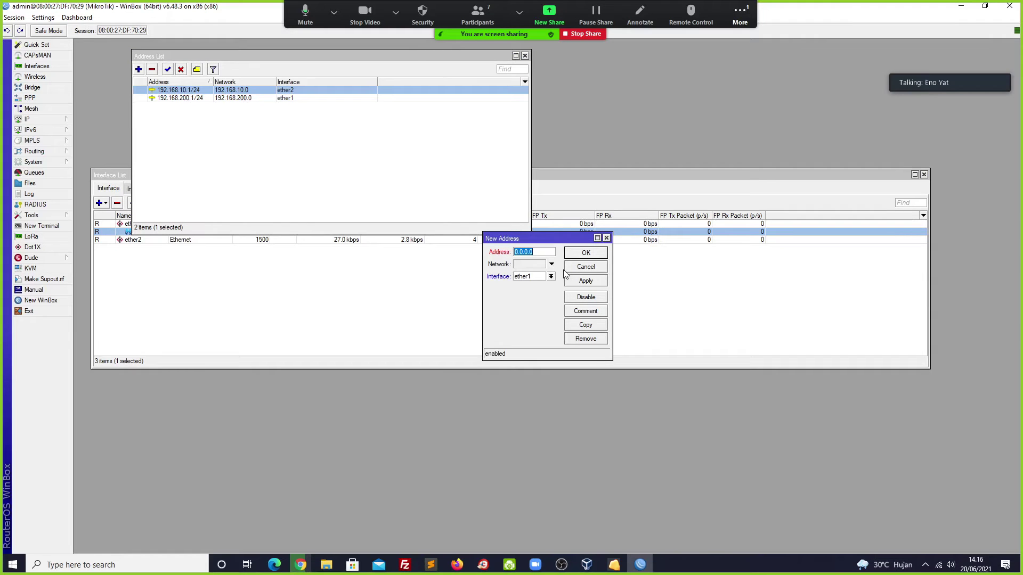
pyautogui.write('192.')
pyautogui.write('168.20')
pyautogui.write('.1')
pyautogui.write('/24')
pyautogui.click(551, 277)
pyautogui.click(537, 299)
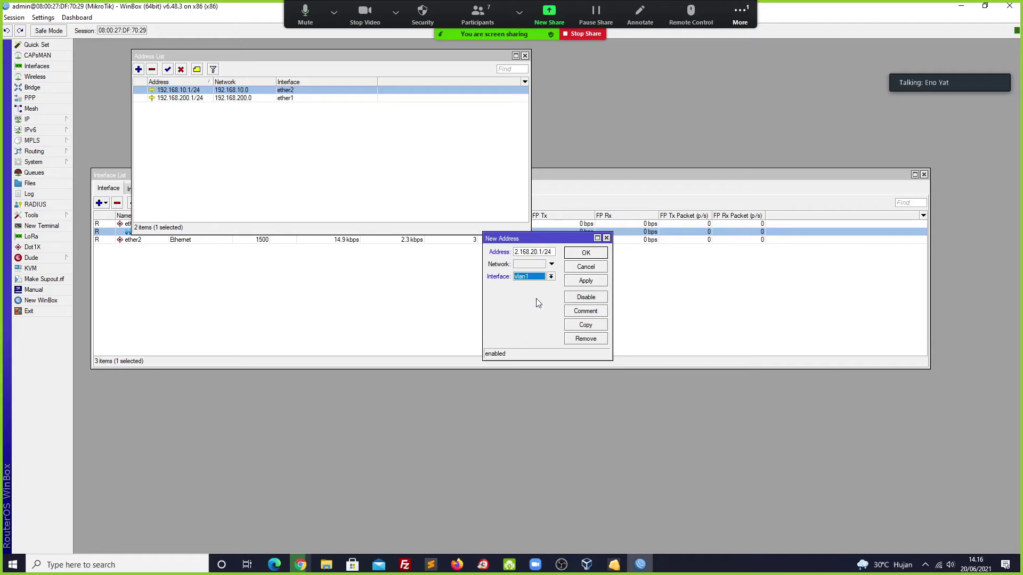
pyautogui.click(588, 254)
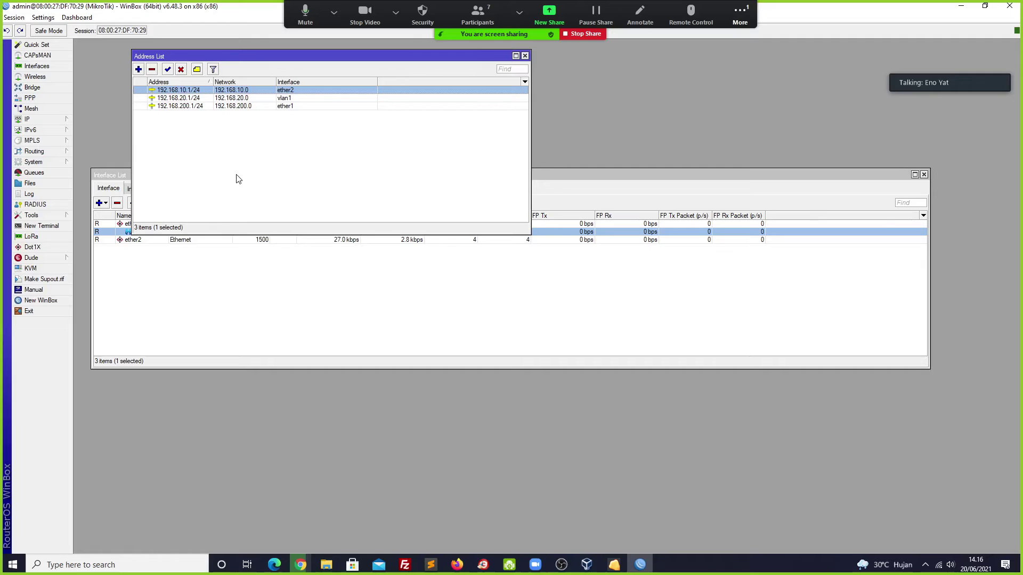
# Add a second VLAN interface named vlan2 on ether1 with its own VLAN ID.
pyautogui.click(290, 268)
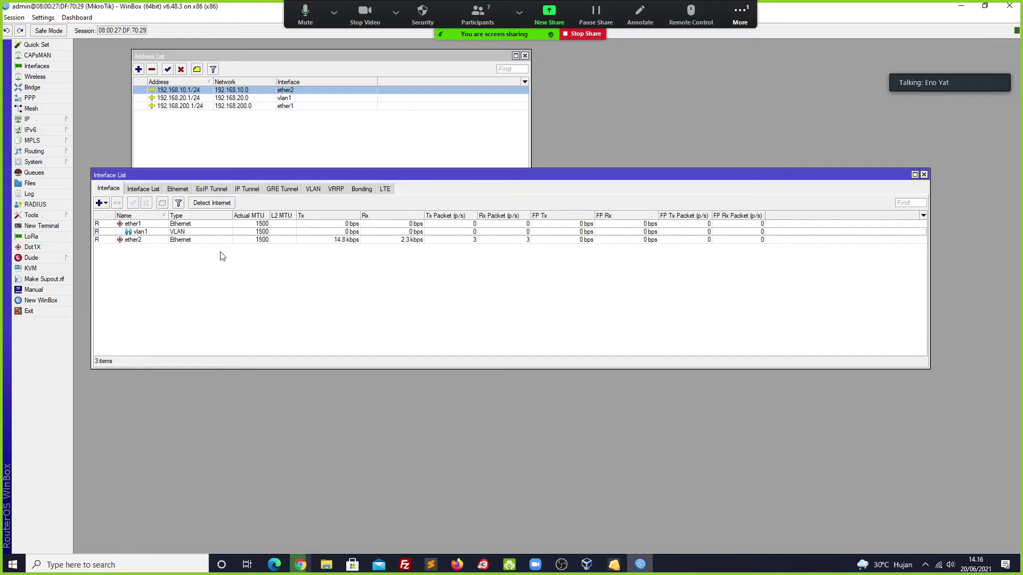
pyautogui.click(103, 203)
pyautogui.click(126, 220)
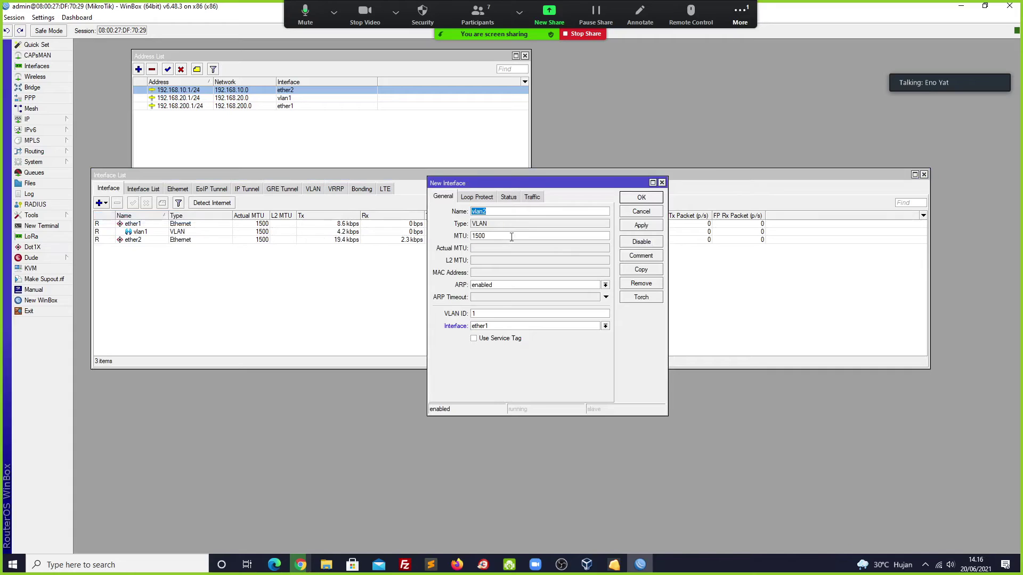
pyautogui.click(487, 314)
pyautogui.click(646, 198)
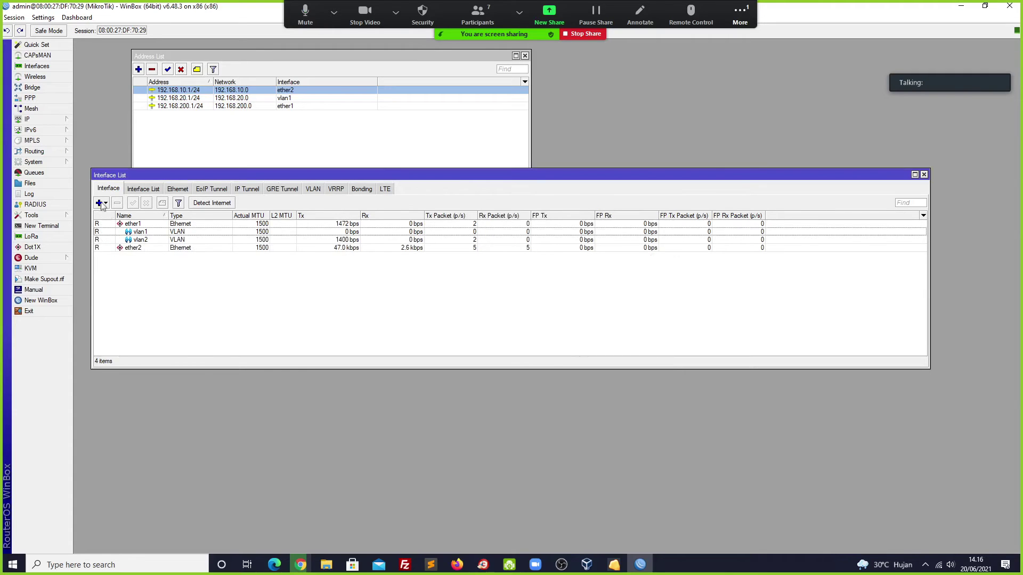
# Add a third VLAN interface named vlan3 on ether1 with VLAN ID 102.
pyautogui.click(101, 203)
pyautogui.click(122, 219)
pyautogui.click(511, 314)
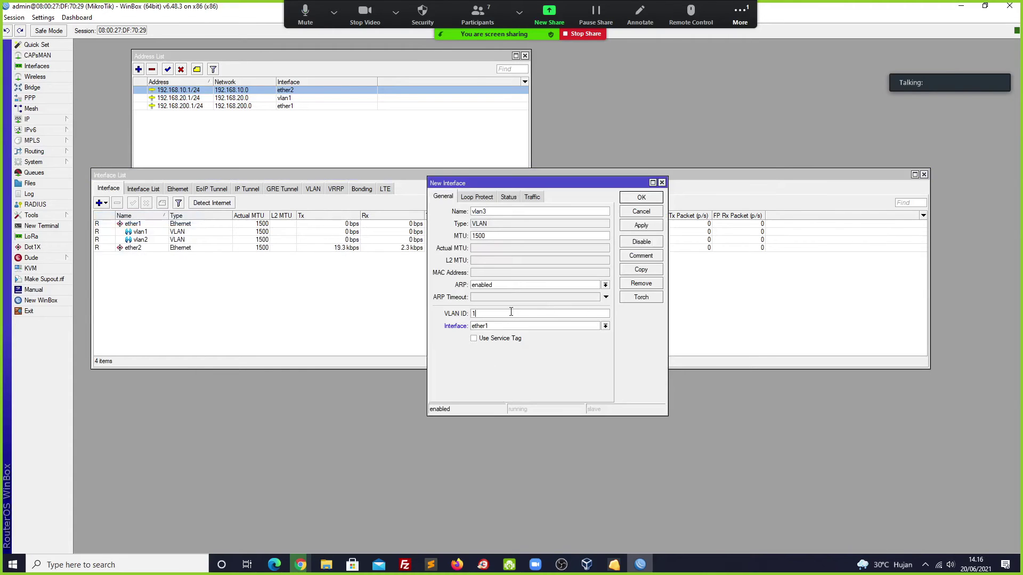
pyautogui.write('02')
pyautogui.click(642, 197)
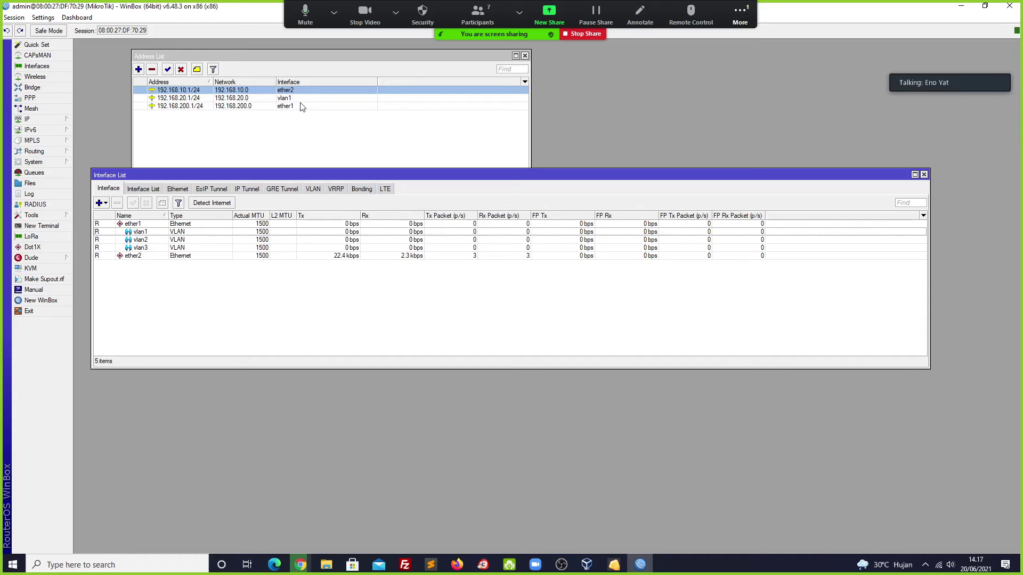
# Add the IP address 192.168.30.1/24 to interface vlan2.
pyautogui.click(138, 69)
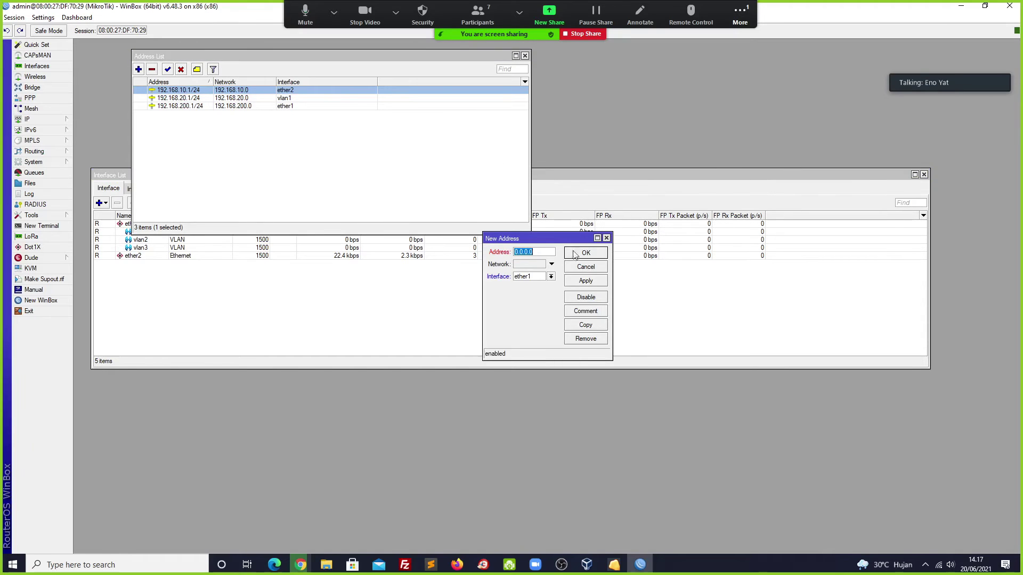
pyautogui.write('1')
pyautogui.write('92.168.')
pyautogui.write('30.1/24')
pyautogui.click(551, 276)
pyautogui.click(533, 308)
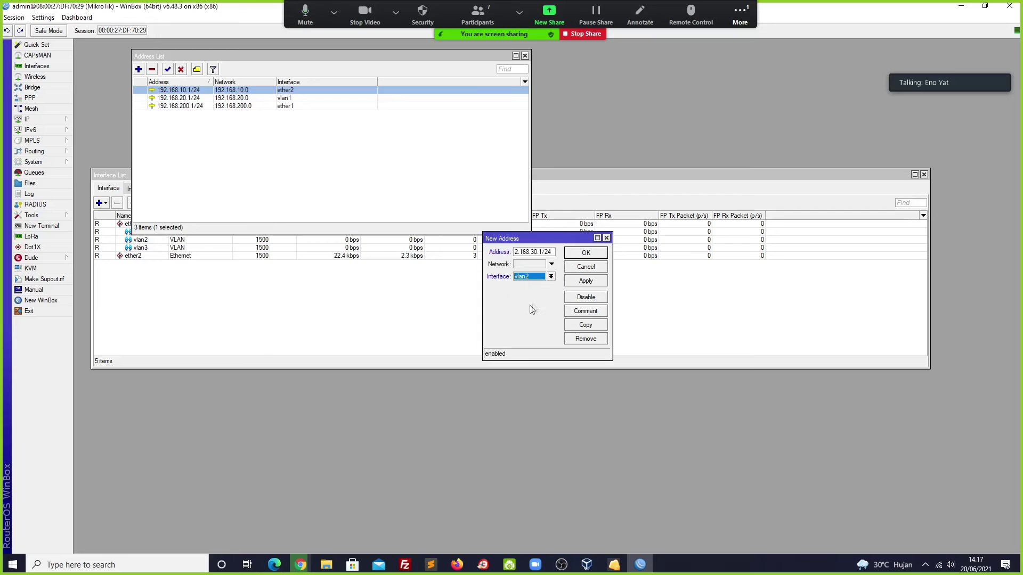
pyautogui.click(574, 254)
# Add the IP address 192.168.40.1/24 to interface vlan3.
pyautogui.click(139, 71)
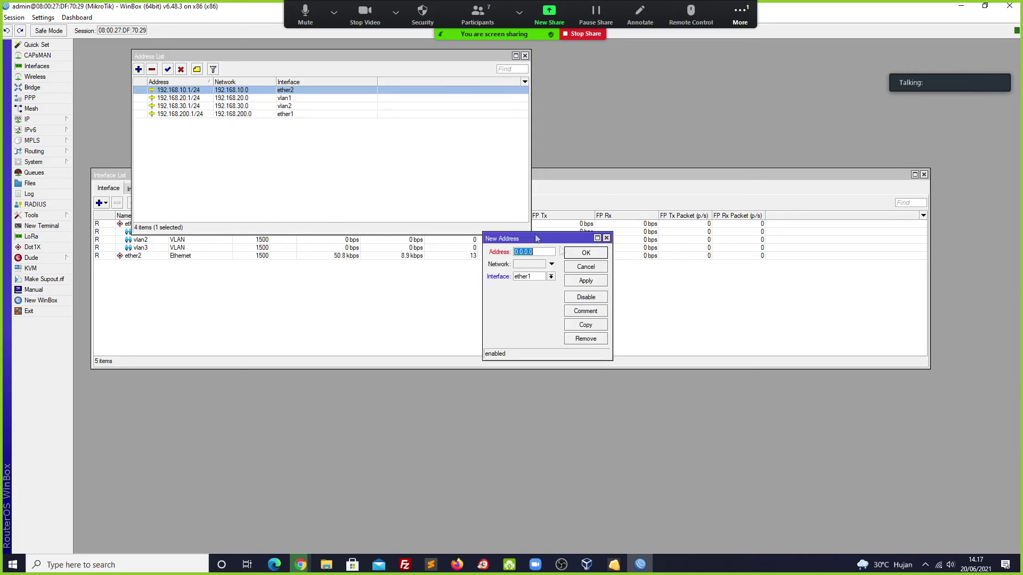
pyautogui.write('19')
pyautogui.write('2.168.40')
pyautogui.write('.1')
pyautogui.write('/24')
pyautogui.click(539, 278)
pyautogui.click(526, 317)
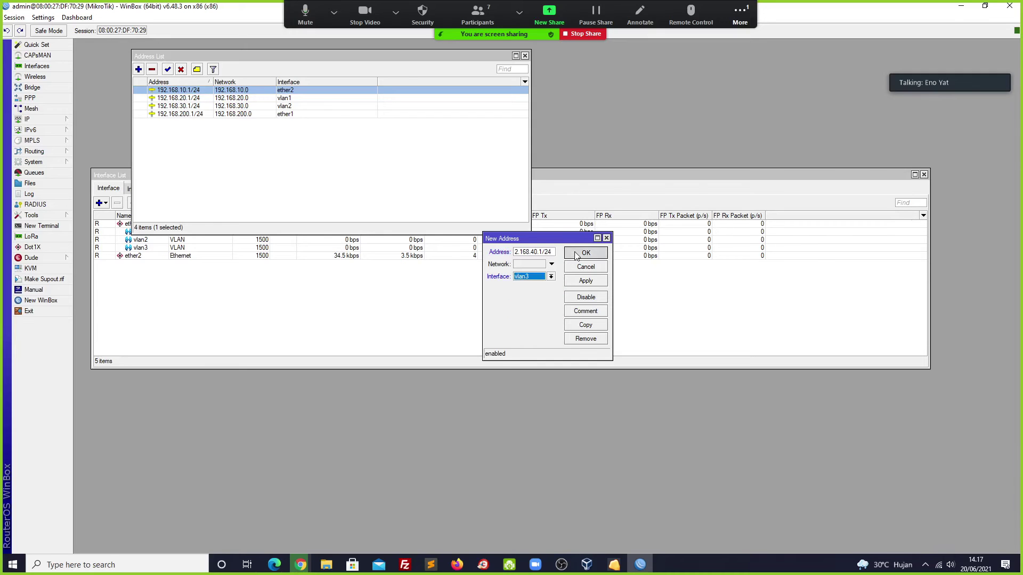
pyautogui.click(585, 253)
# Change the IP address of interface ether1 to 192.168.100.100/24 and apply it.
pyautogui.moveTo(223, 63); pyautogui.dragTo(381, 73)
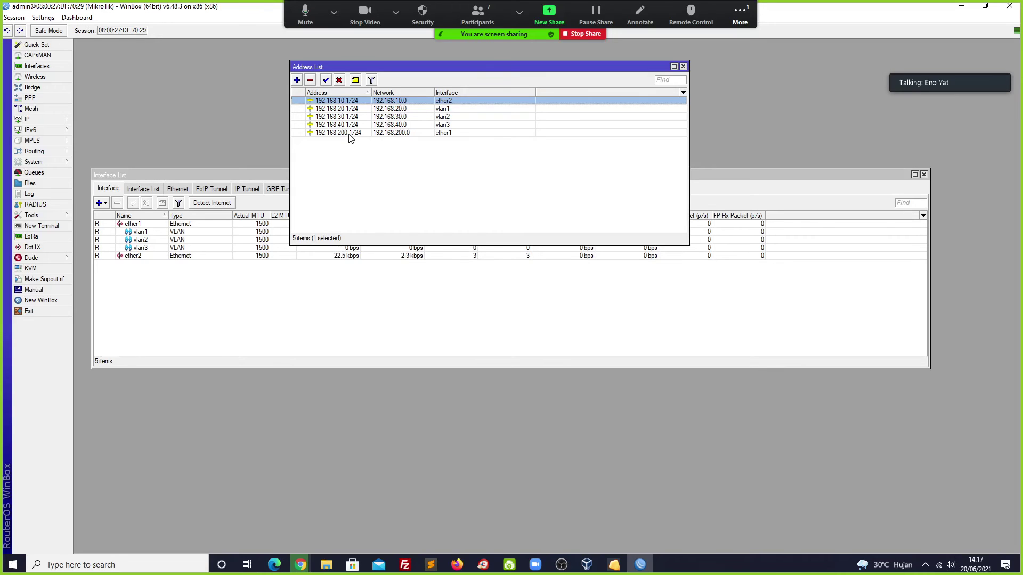
pyautogui.moveTo(350, 138)
pyautogui.doubleClick(352, 133)
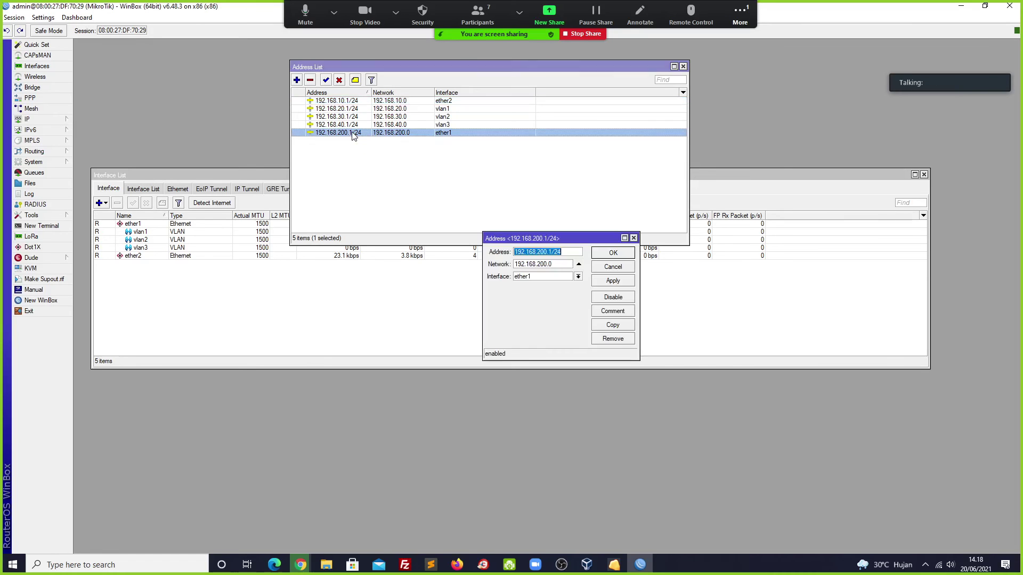
pyautogui.click(537, 252)
pyautogui.press('BackSpace')
pyautogui.write('1')
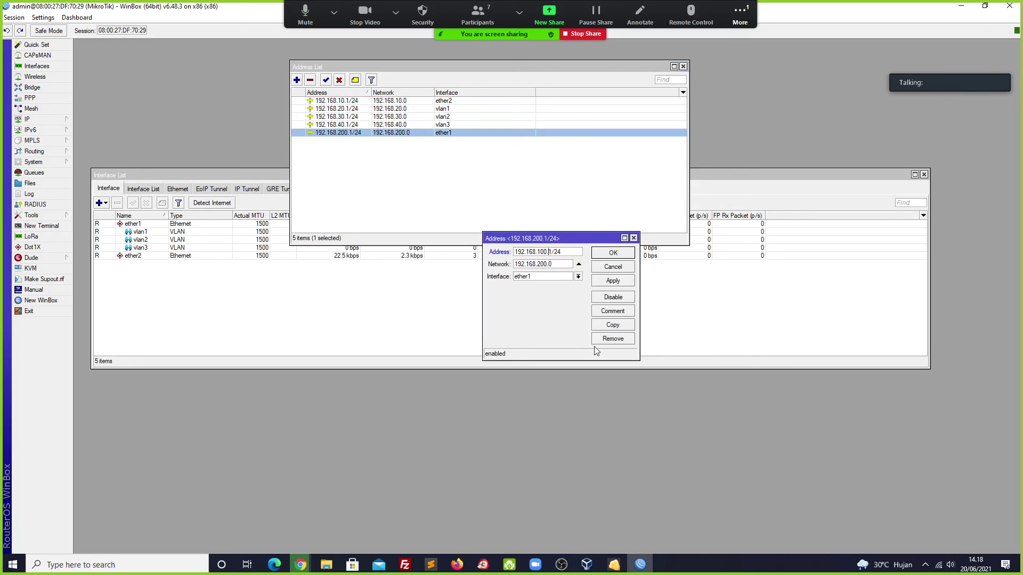
pyautogui.write('00')
pyautogui.click(614, 282)
pyautogui.click(622, 252)
pyautogui.click(446, 183)
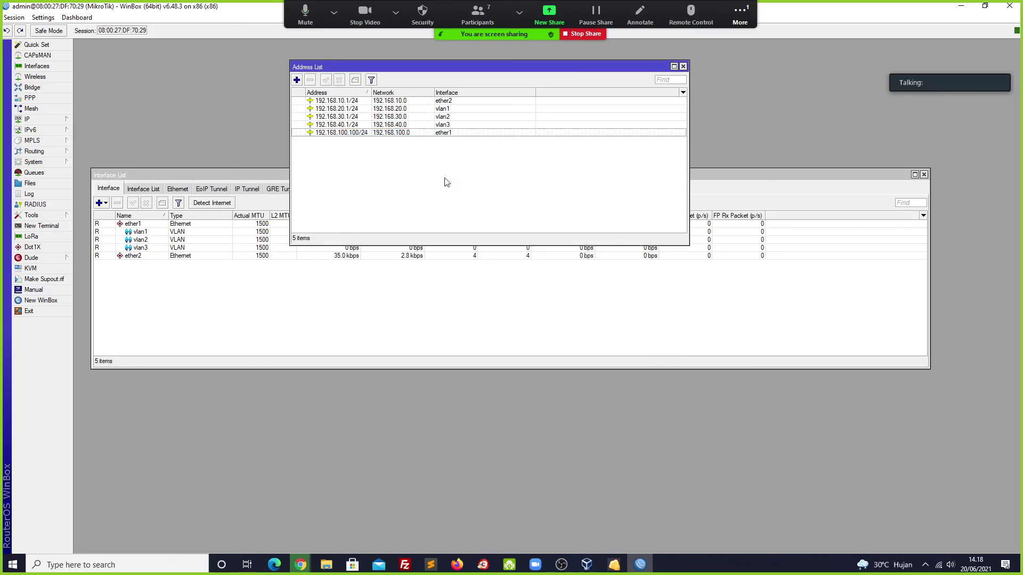
# Widen the Address column and reposition the Address List and Interface List windows to review the addresses and interfaces.
pyautogui.moveTo(371, 92); pyautogui.dragTo(397, 93)
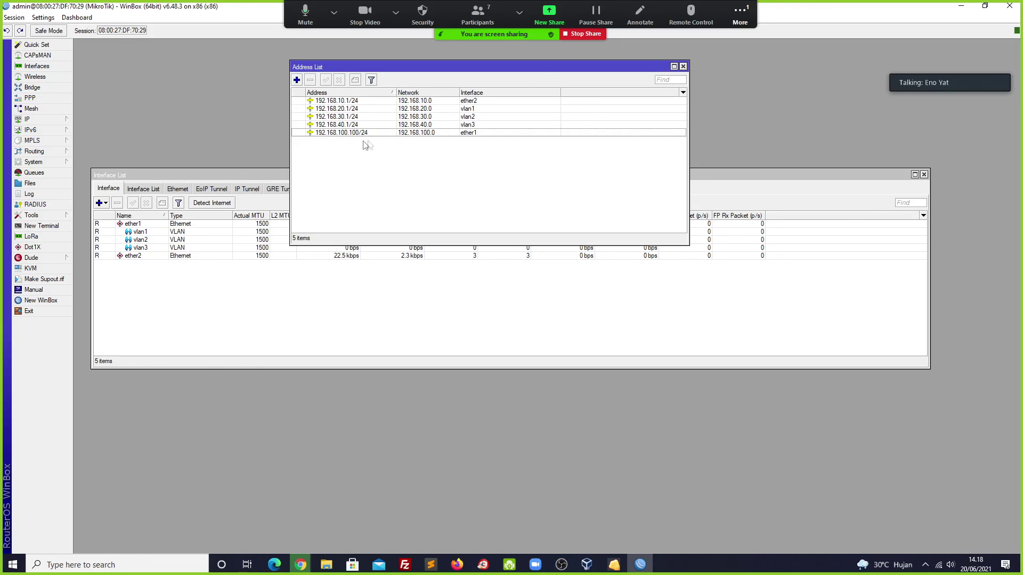
pyautogui.moveTo(385, 68); pyautogui.dragTo(326, 55)
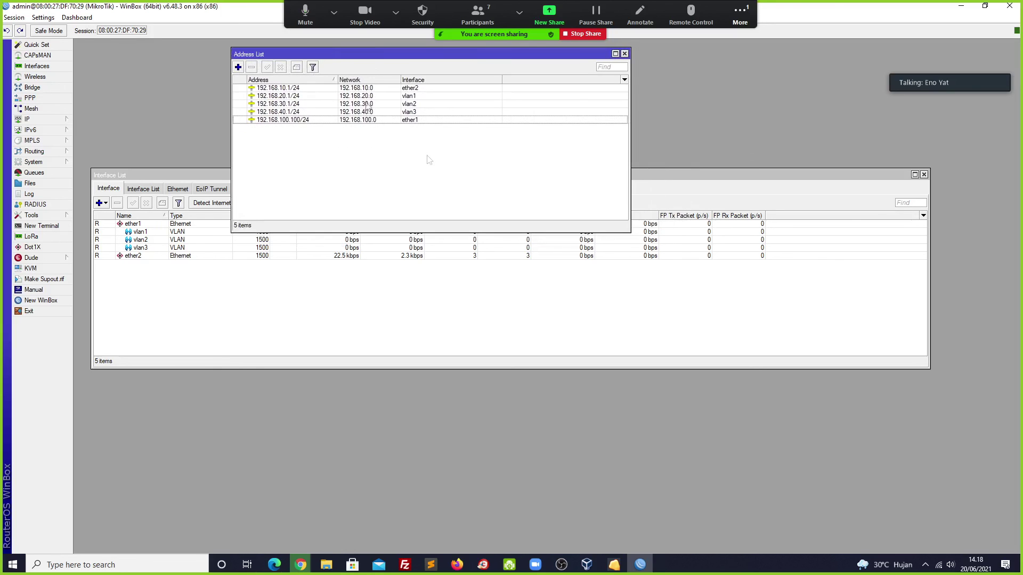
pyautogui.click(693, 185)
pyautogui.moveTo(225, 179); pyautogui.dragTo(234, 191)
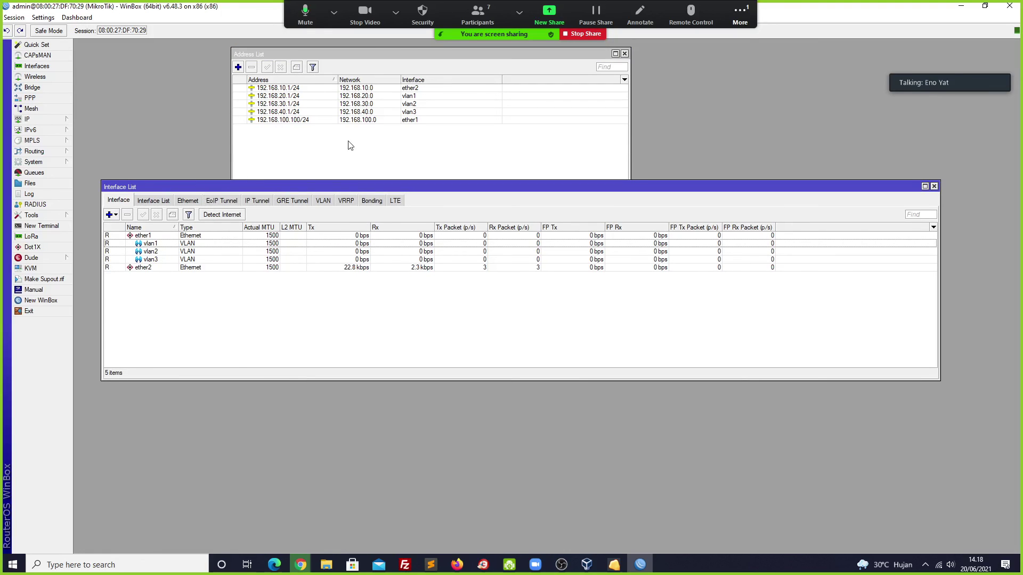
pyautogui.moveTo(283, 57); pyautogui.dragTo(217, 71)
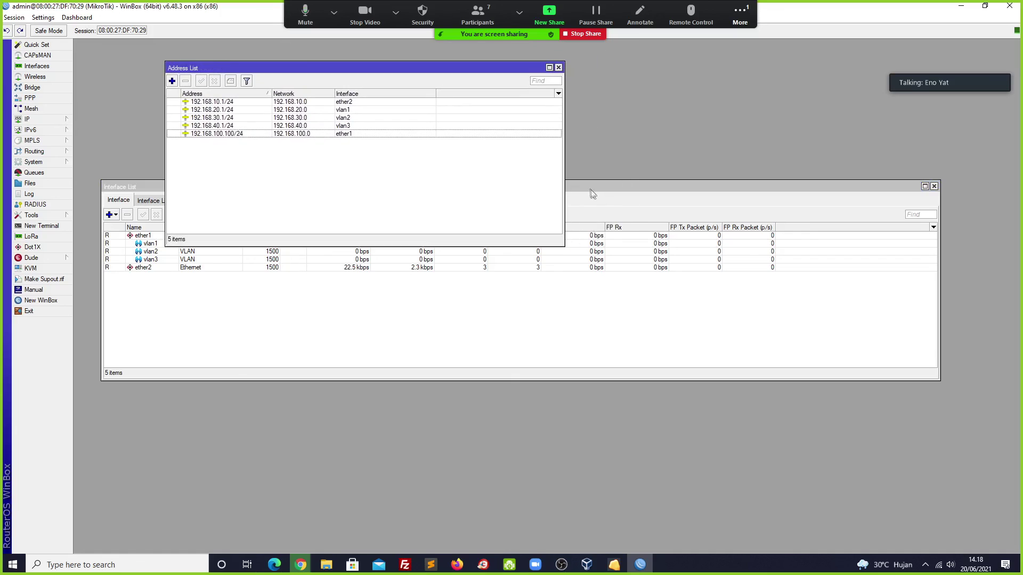
pyautogui.click(616, 190)
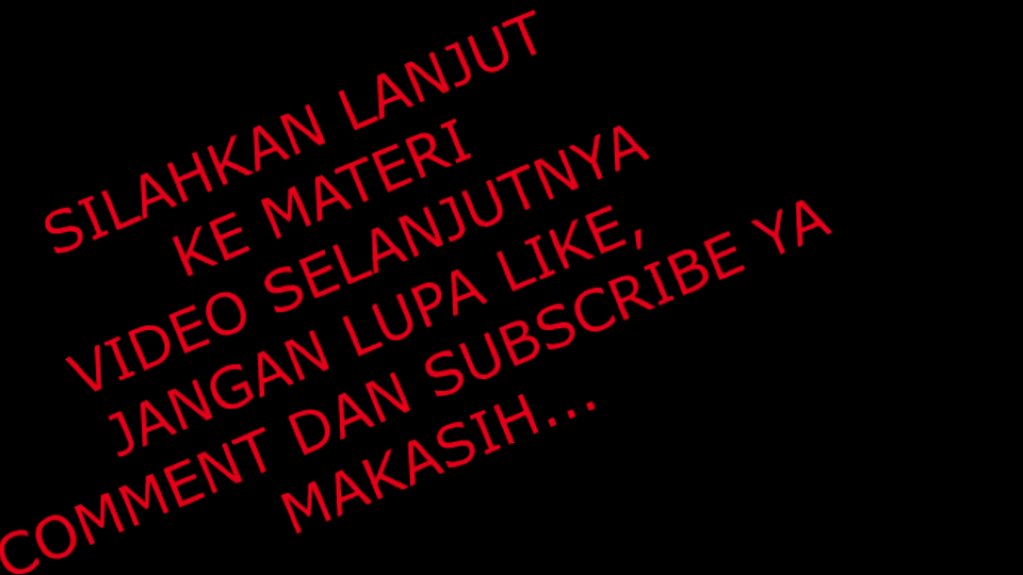